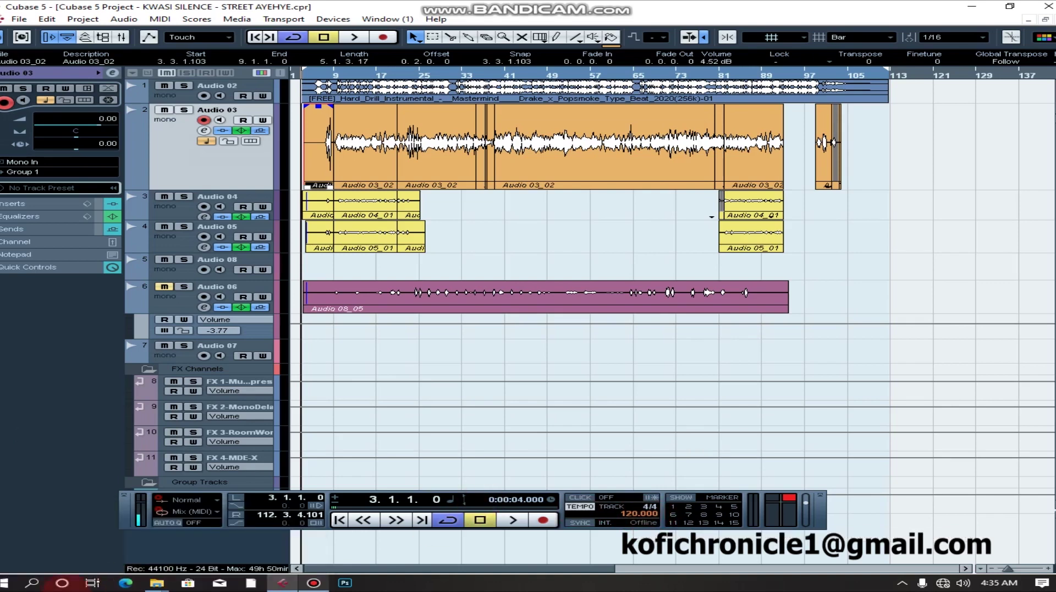
Launch the Calculator app by searching 'cal' in Windows Search
click(31, 582)
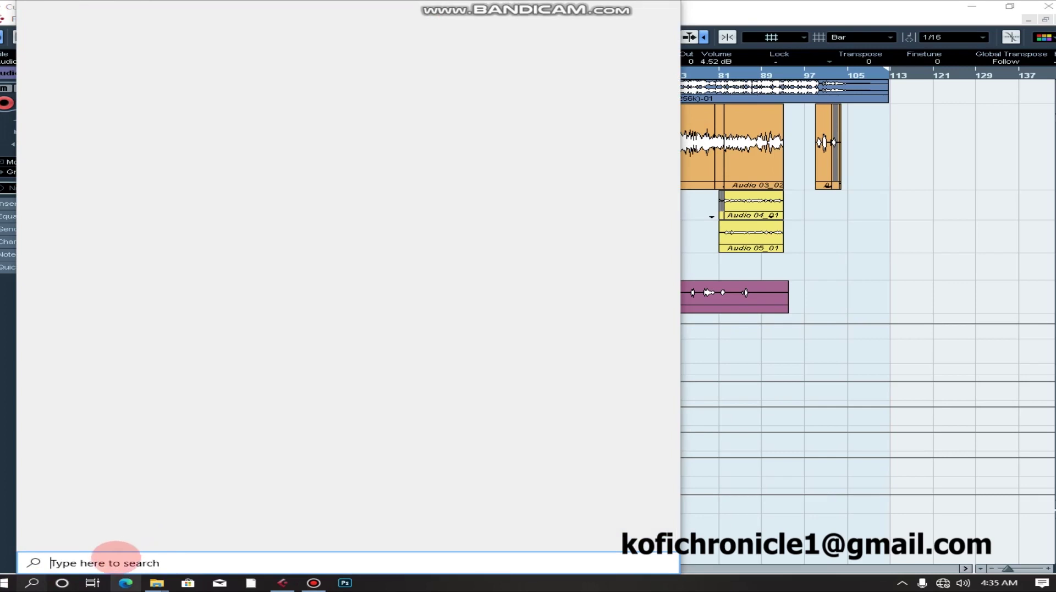
text(c)
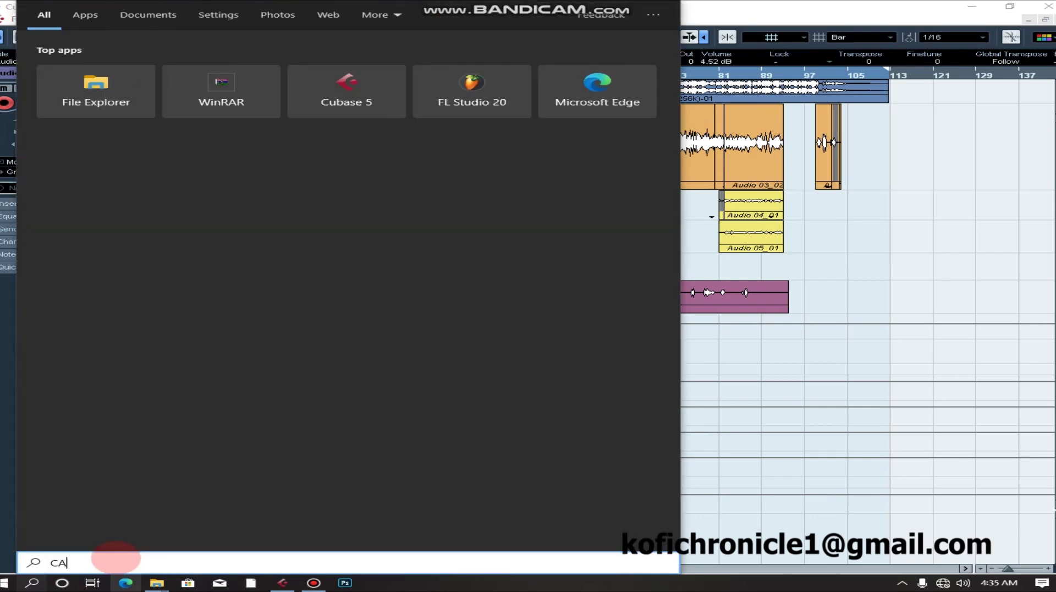
text(L)
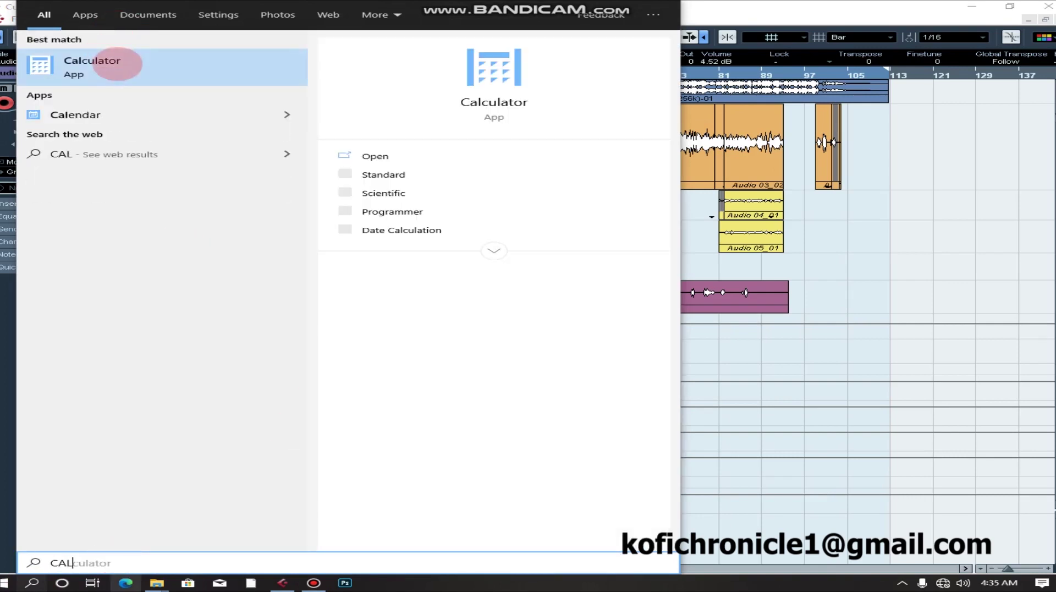
click(118, 64)
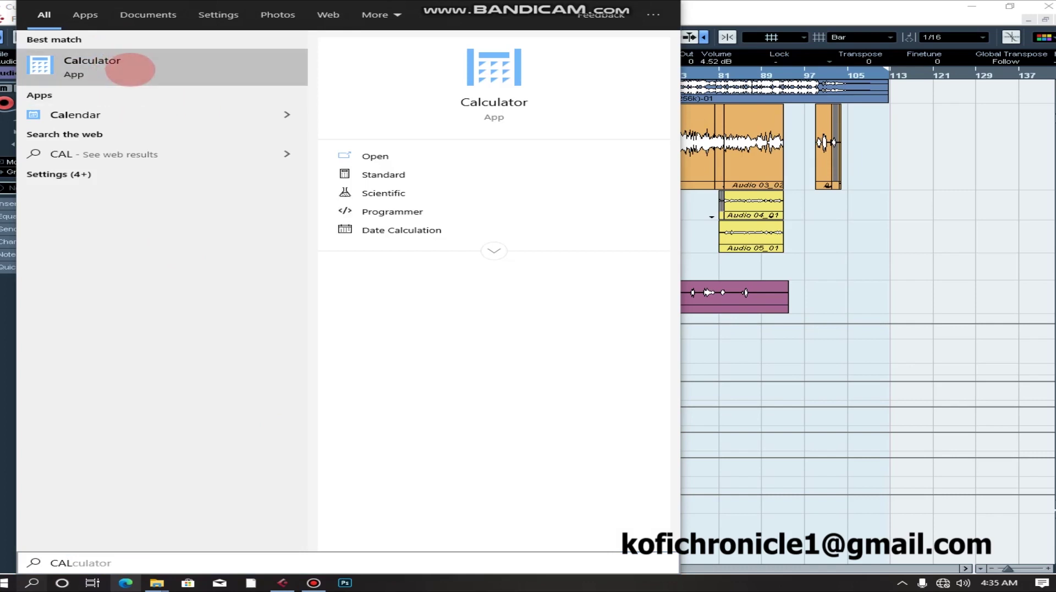
click(130, 68)
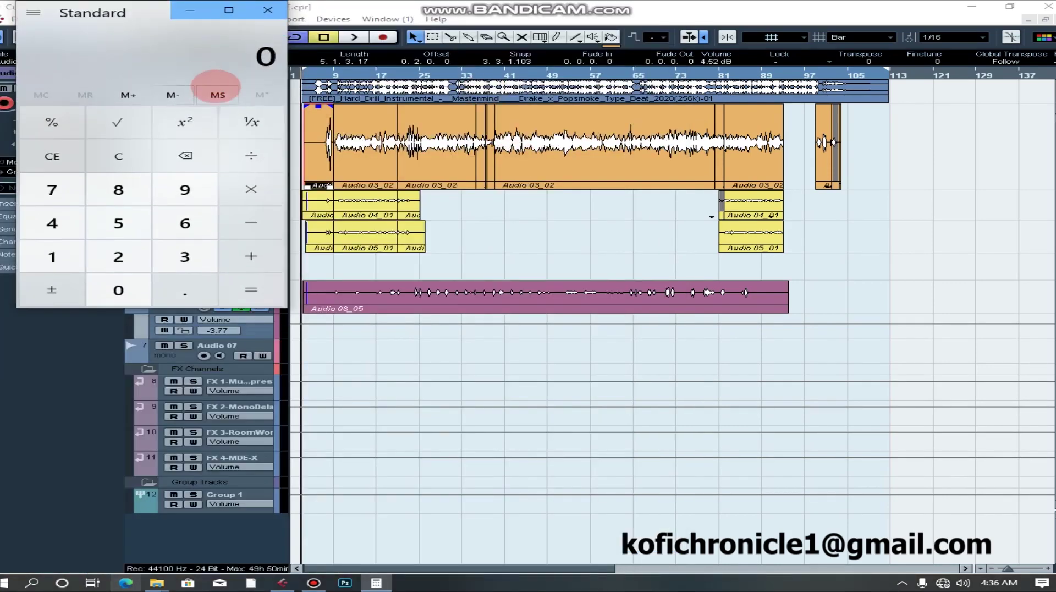
Enter 60000 ÷ on the Calculator keypad
click(184, 223)
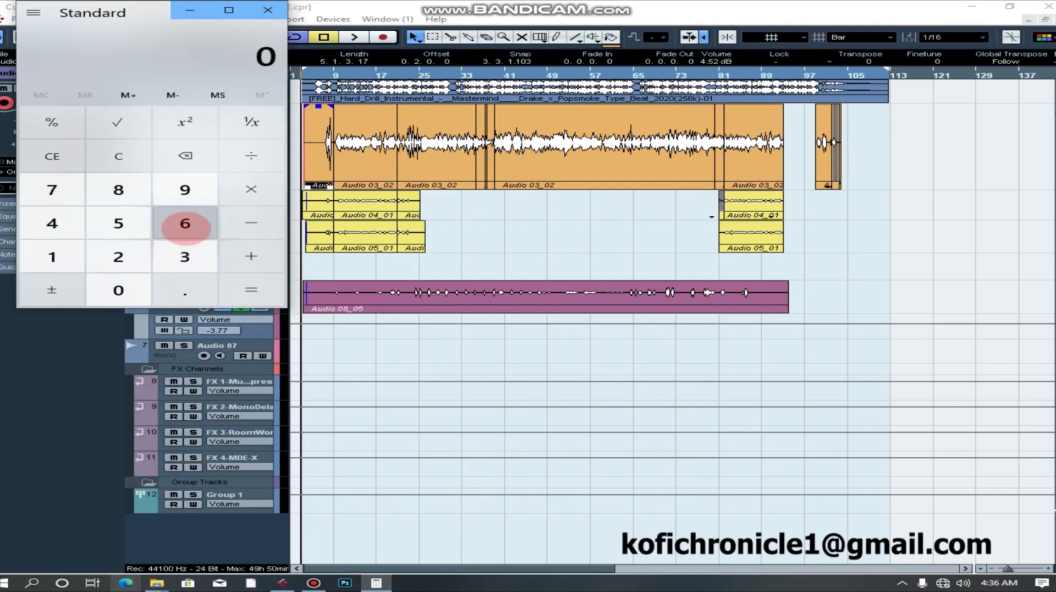
click(118, 286)
click(119, 285)
click(118, 284)
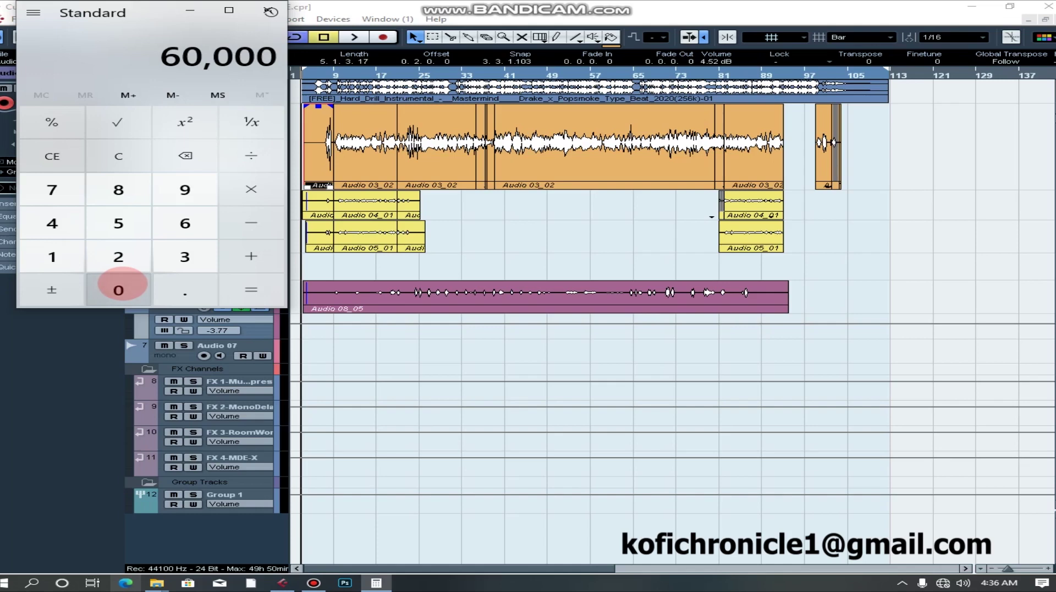
click(246, 162)
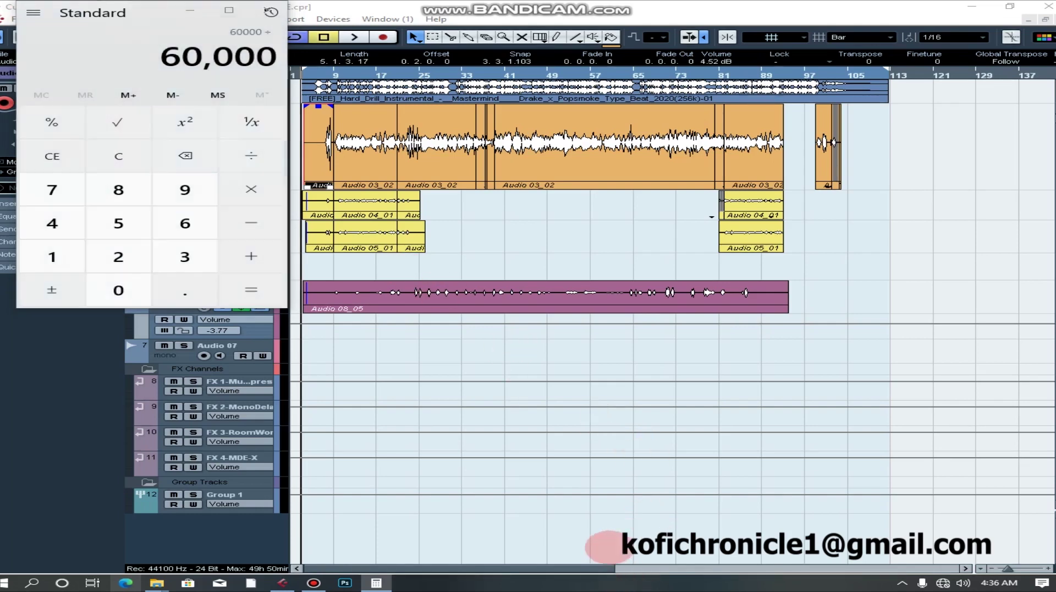
Check the project tempo in Cubase's transport panel, then return to the Calculator showing 60,000
click(600, 506)
key(F2)
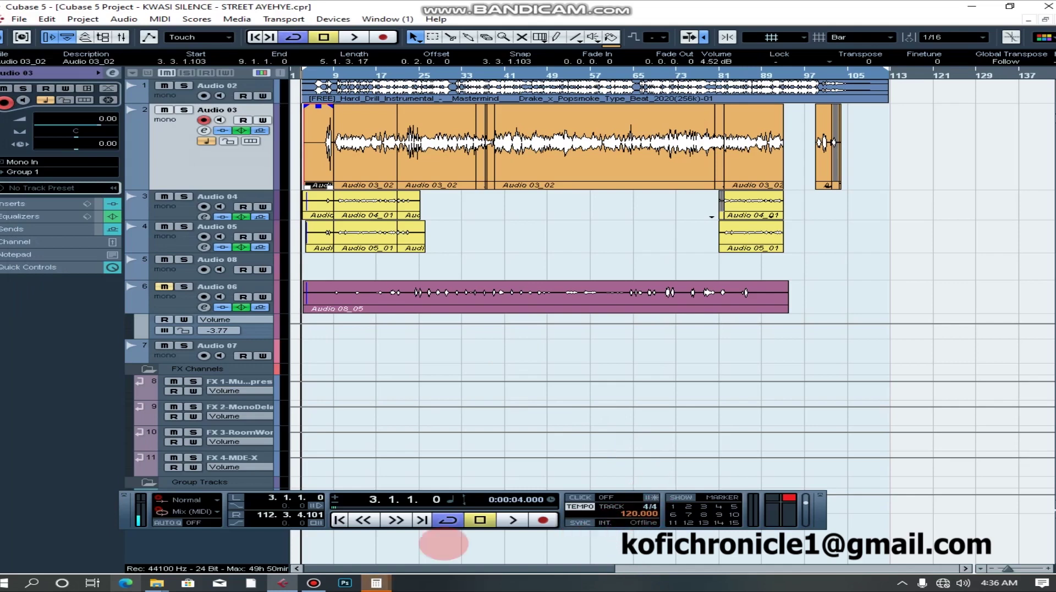
click(376, 581)
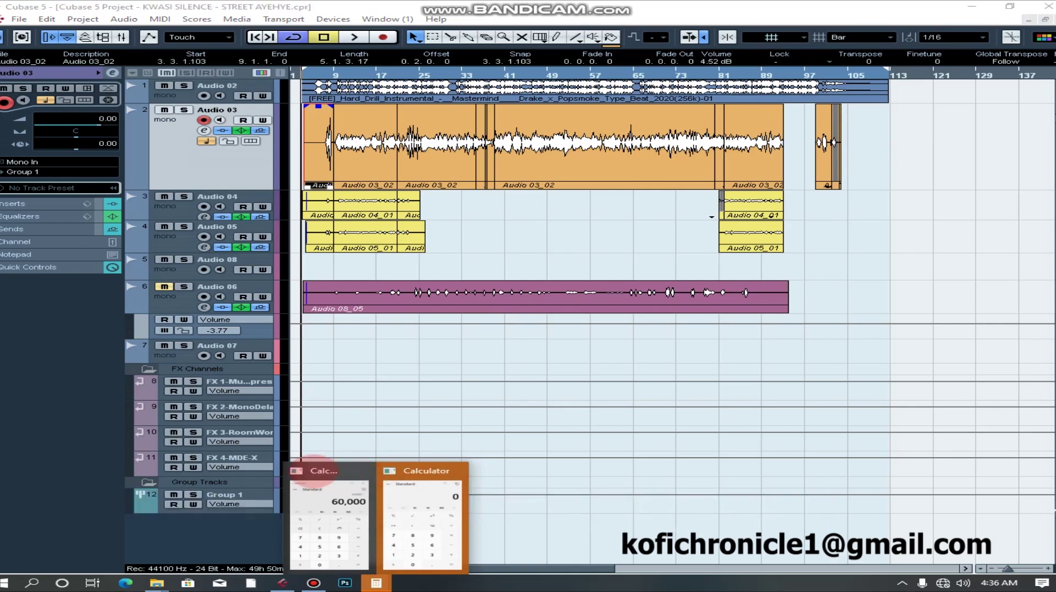
click(314, 473)
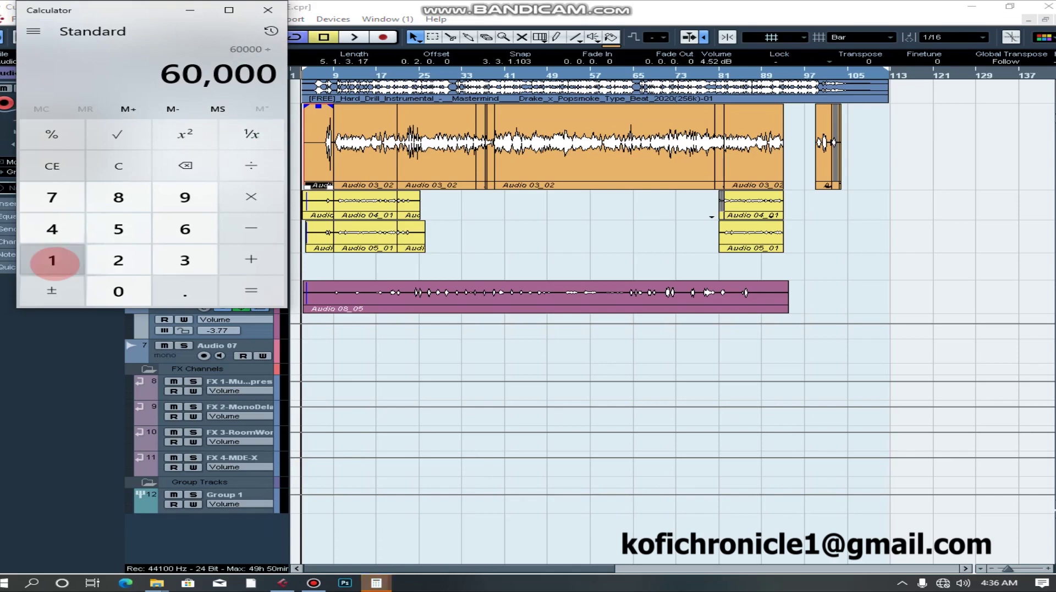
Enter 120 and calculate 60000 ÷ 120 = 500
click(52, 260)
click(119, 260)
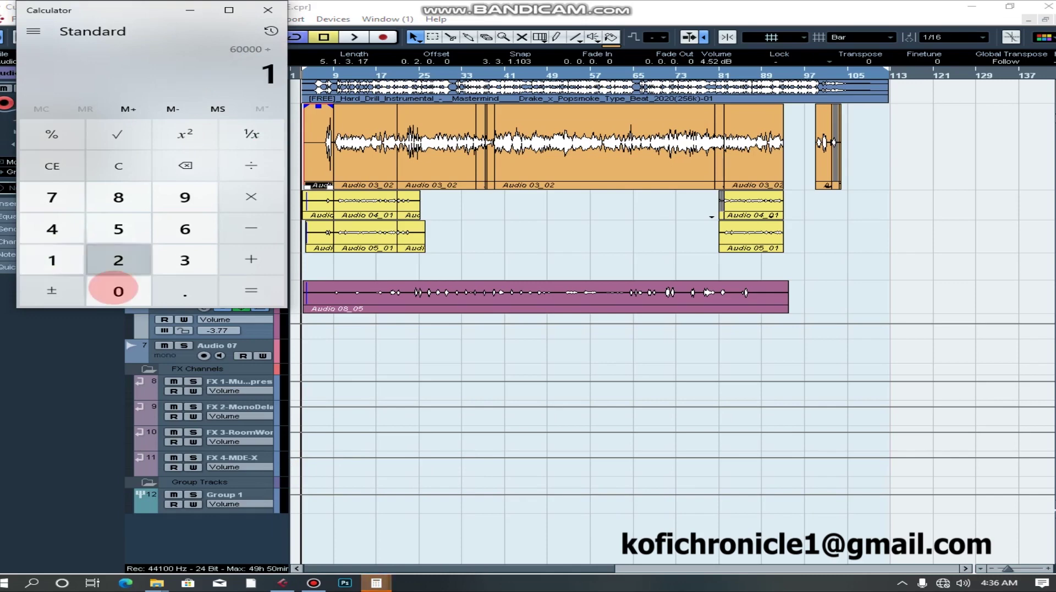
click(119, 290)
click(251, 290)
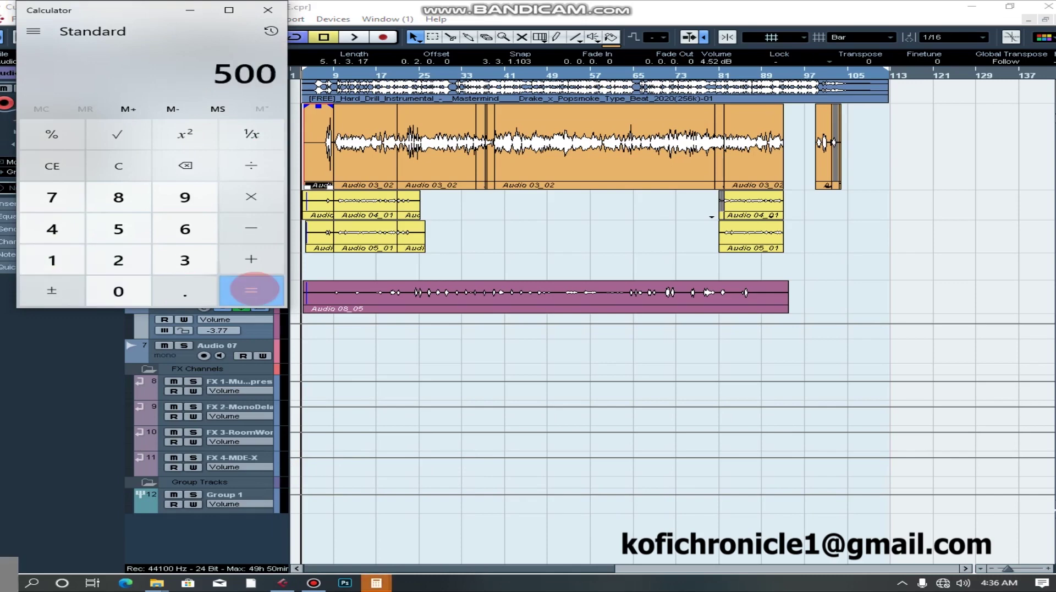
Close all the Calculator windows, leaving Cubase on screen
click(268, 10)
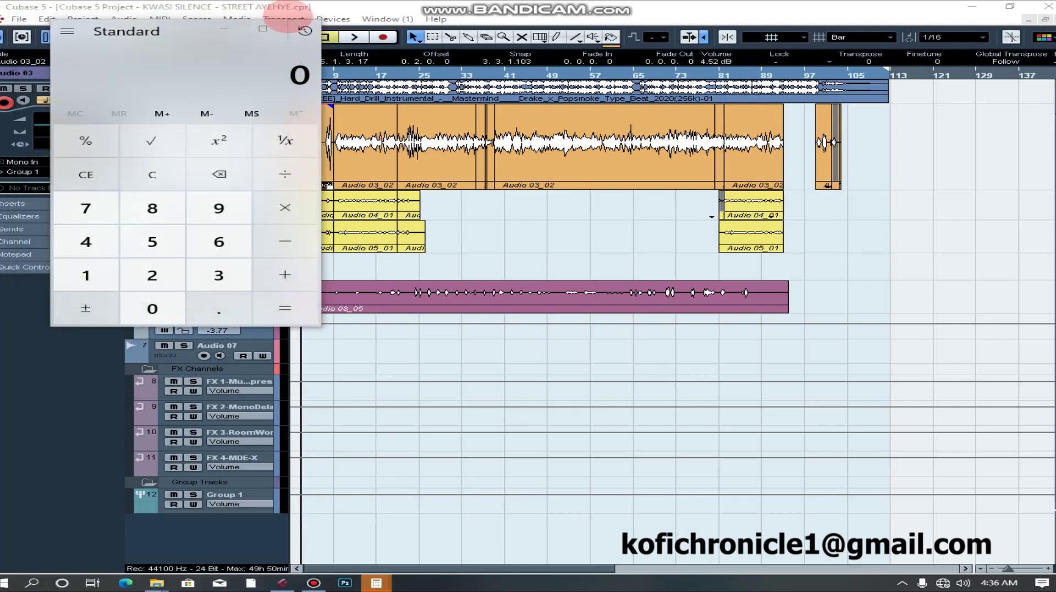
click(569, 360)
click(457, 347)
click(302, 19)
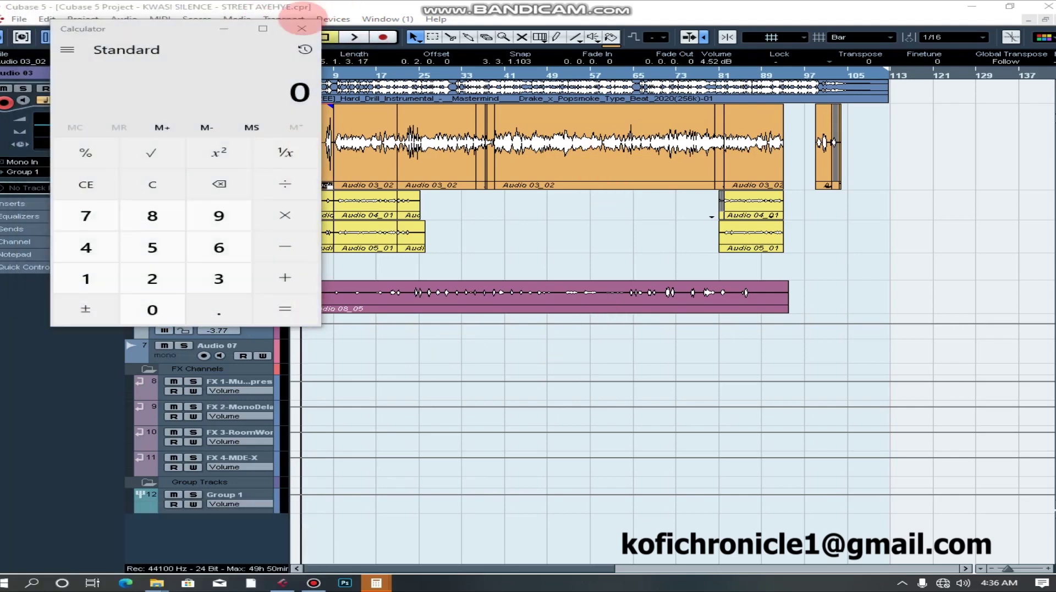
click(104, 301)
Set FX 2 MonoDelay's delay time to 500 via Audio 06's channel settings, then close the windows
click(163, 318)
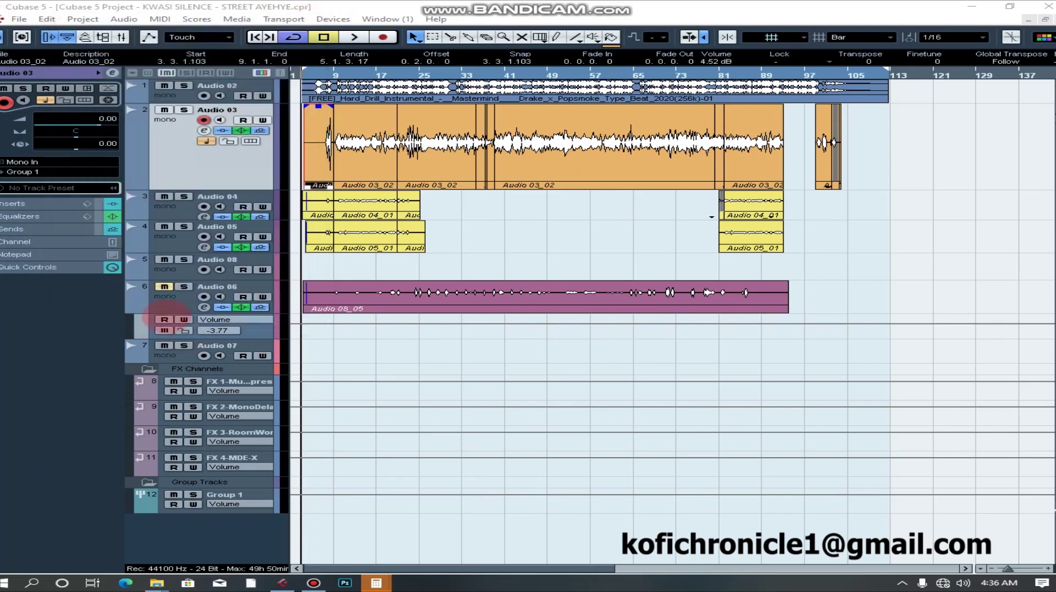
click(165, 300)
key(F2)
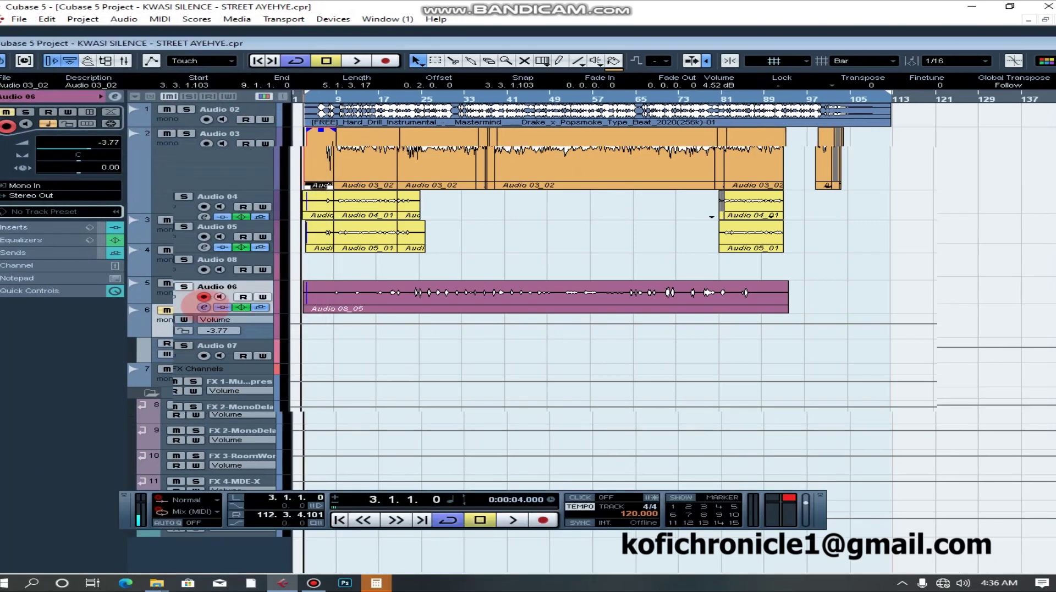
click(702, 237)
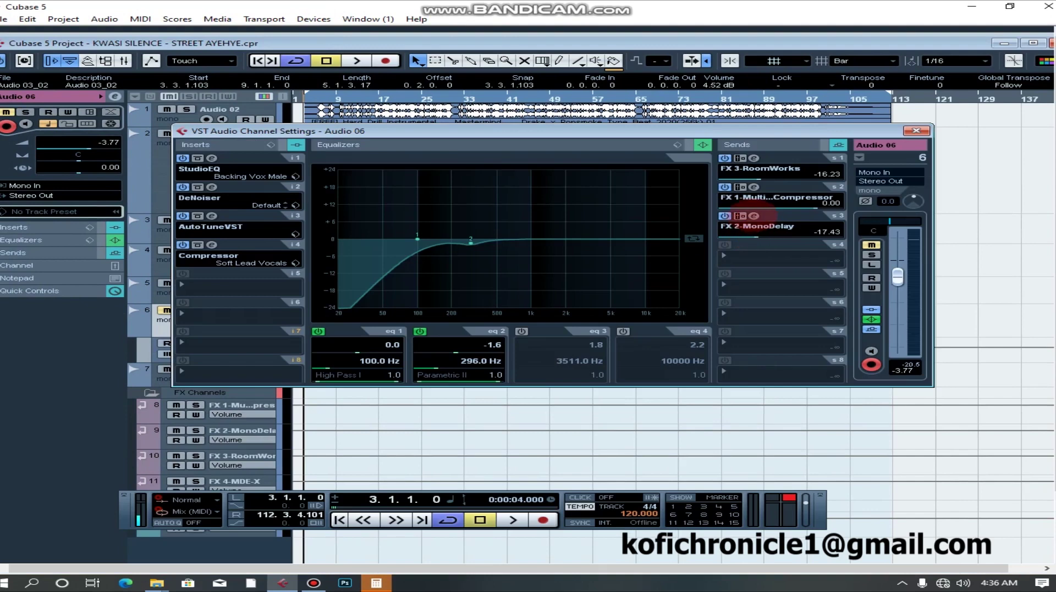
click(753, 216)
text(500)
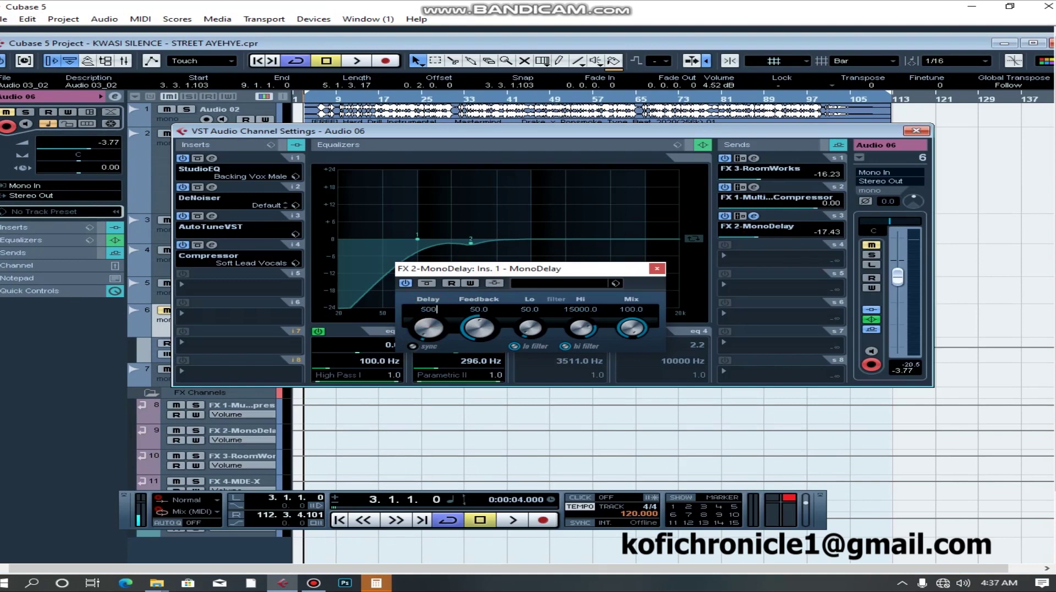
key(Return)
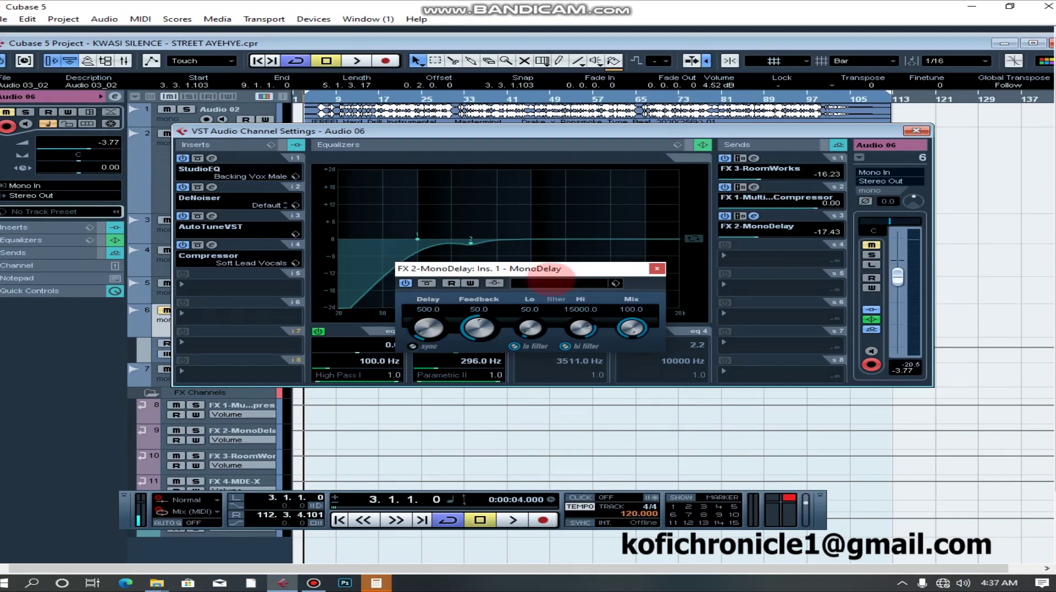
click(915, 130)
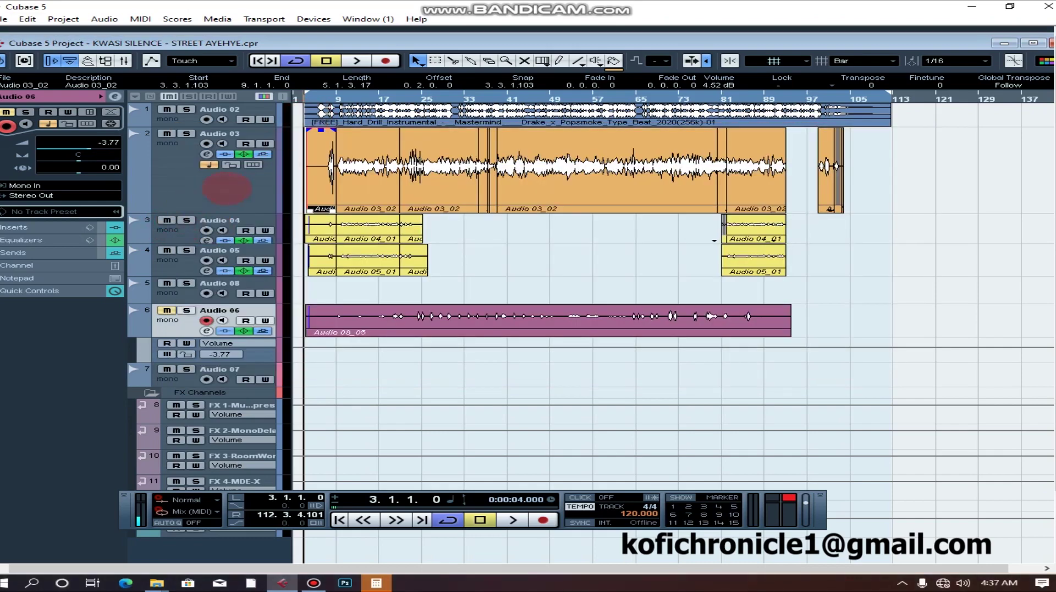
Start playback, maximize the project window, and raise Audio 03's FX 2-MonoDelay send to -8.80
key(space)
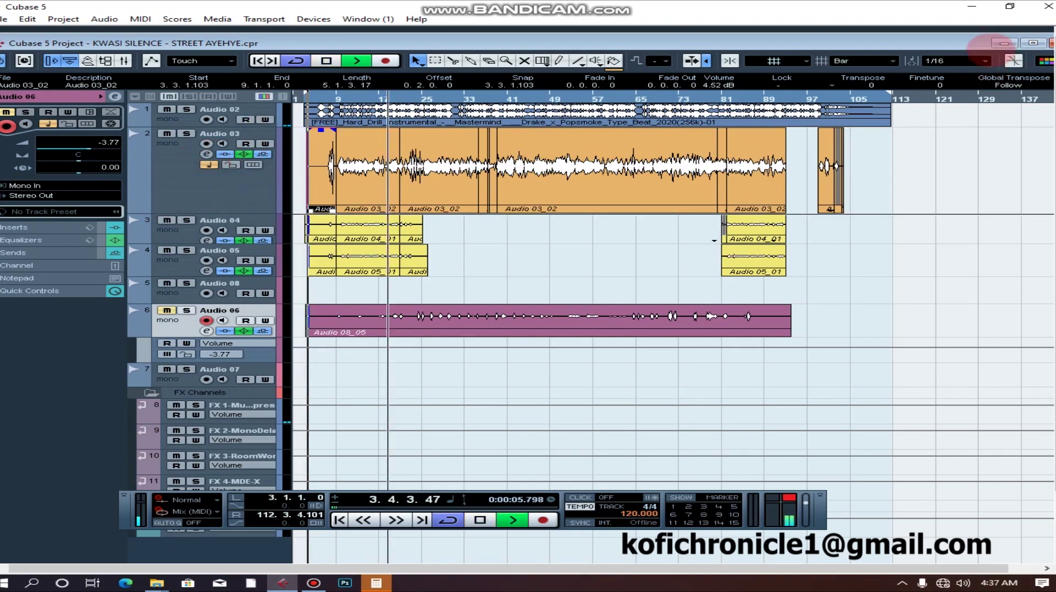
click(1032, 42)
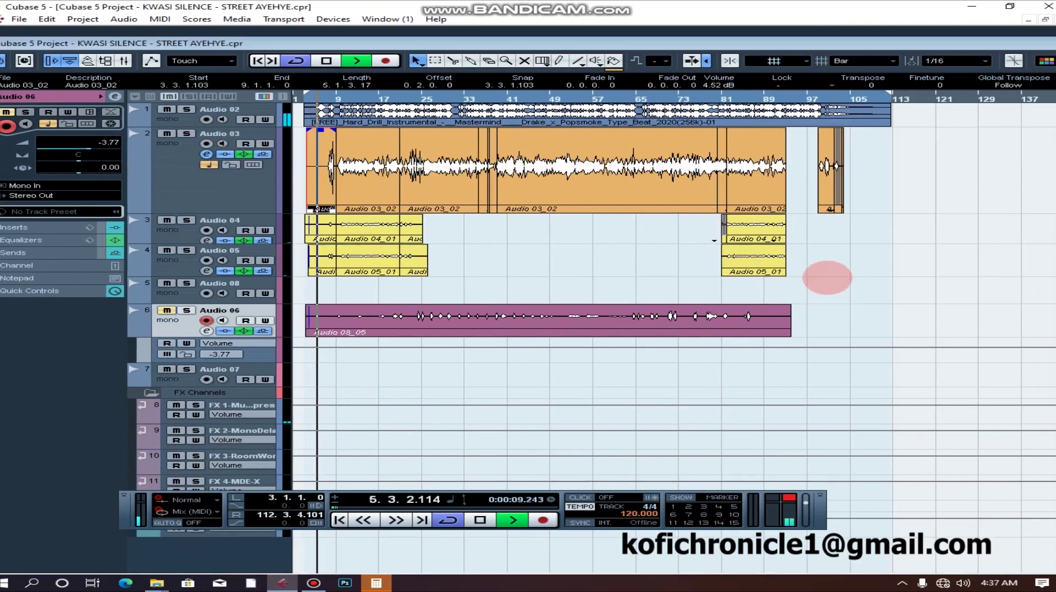
key(e)
drag(759, 237, 778, 242)
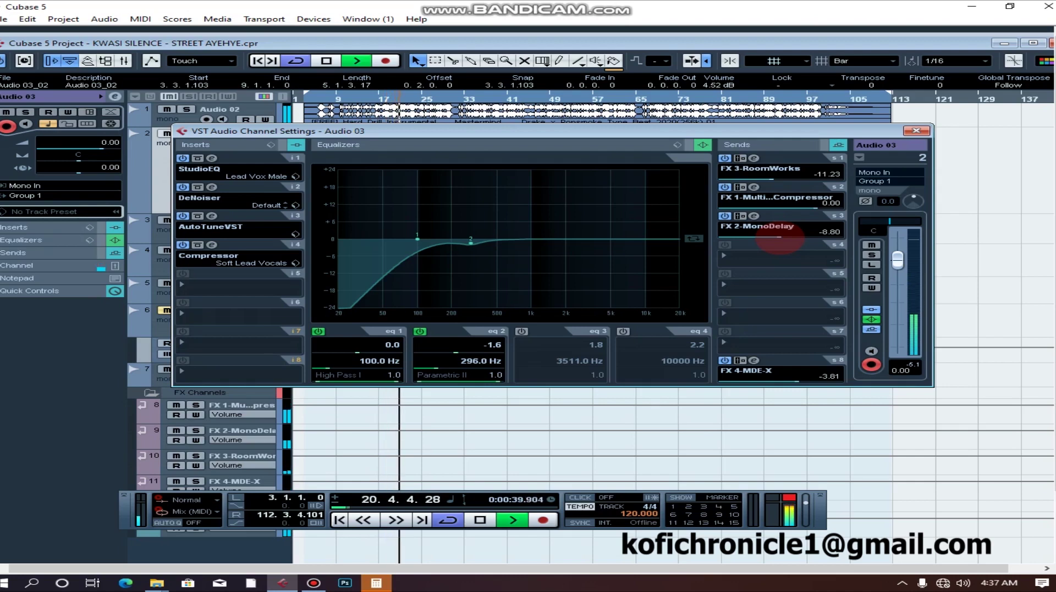
With Audio 03 soloed, lower its MonoDelay send to -17.43, unsolo, and open the MonoDelay editor
click(871, 254)
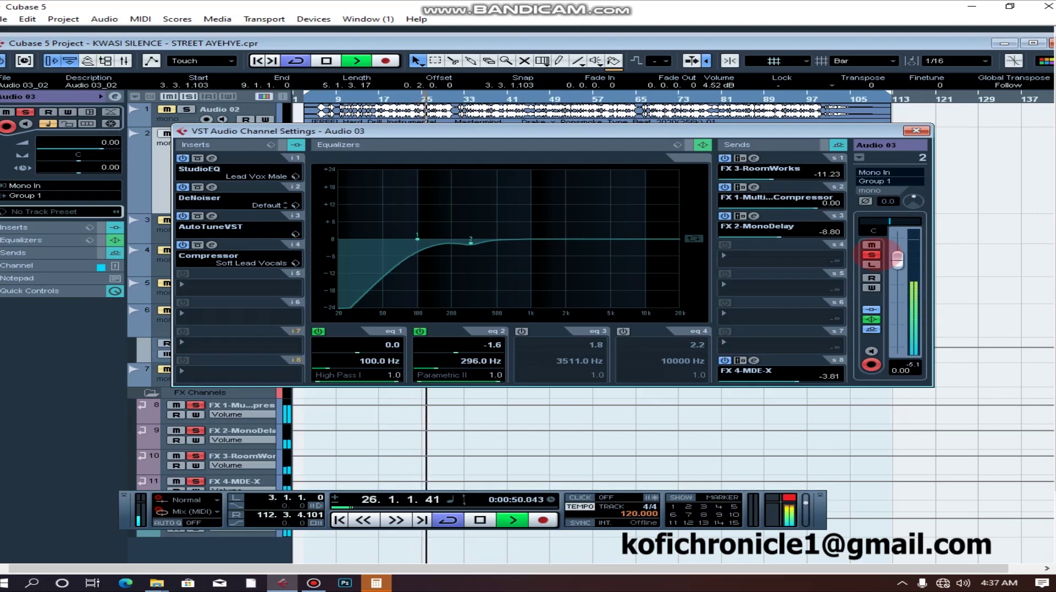
drag(777, 235, 762, 235)
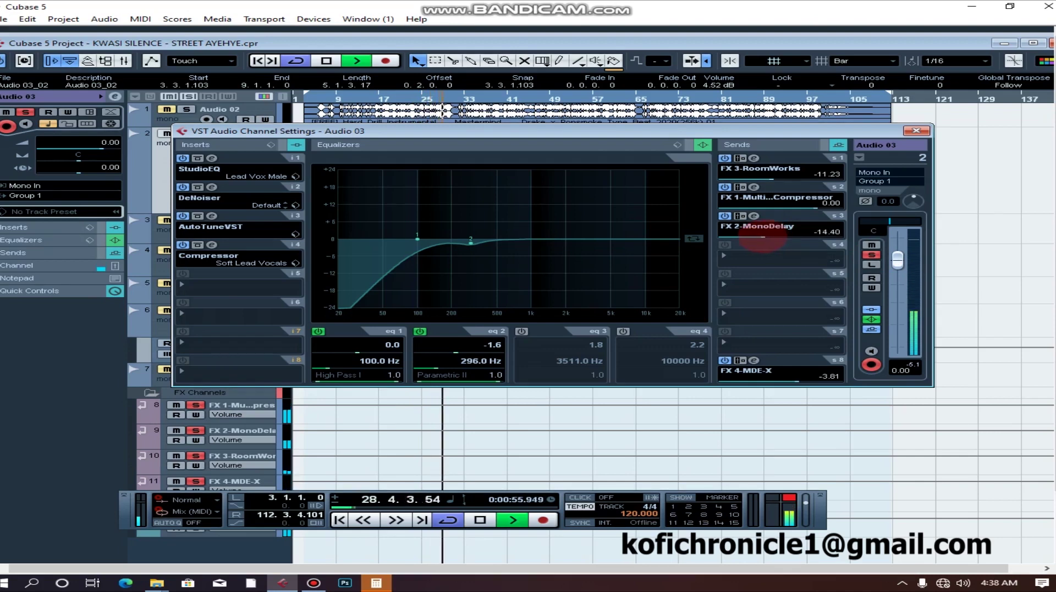
key(F2)
key(F2)
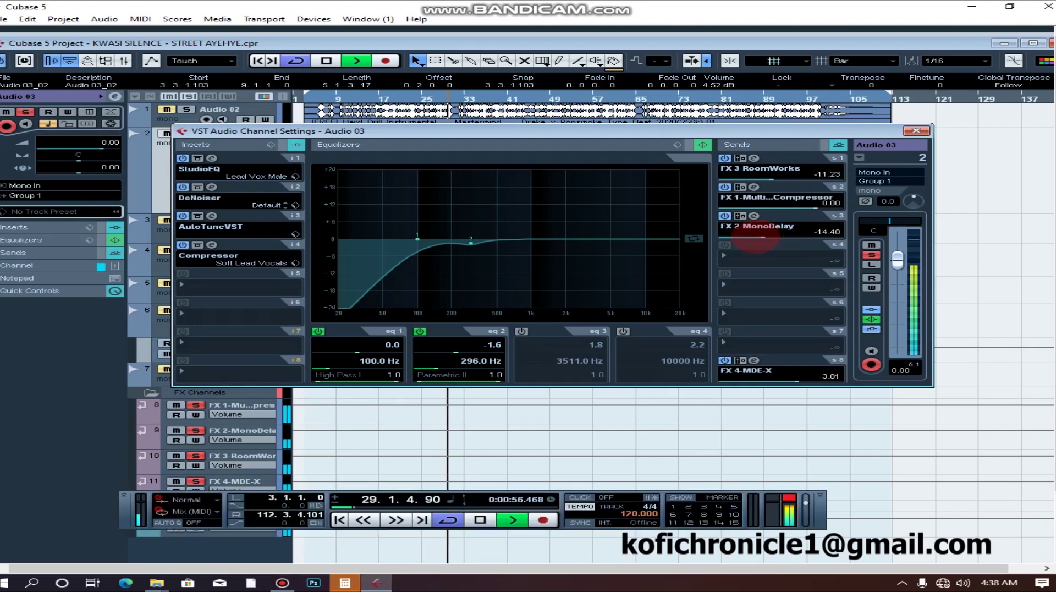
drag(762, 237, 866, 253)
click(871, 255)
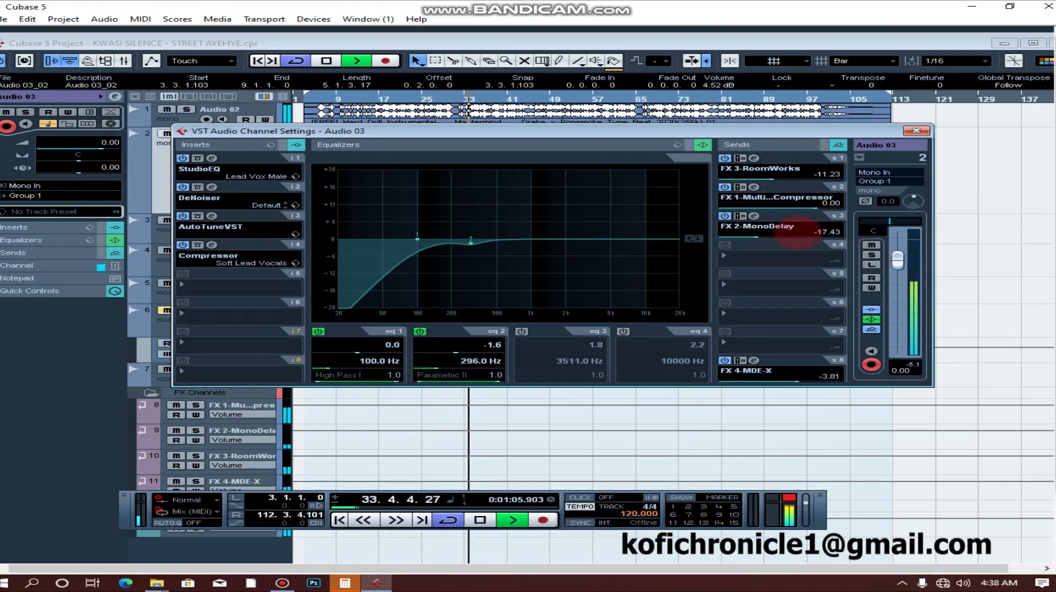
click(752, 216)
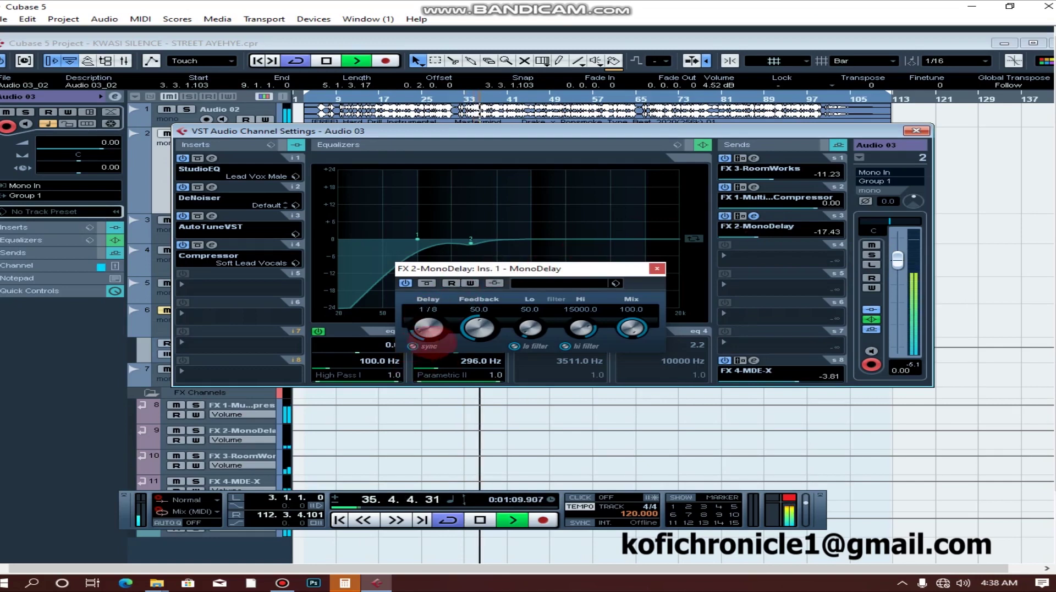
click(413, 346)
Try quarter and eighth note delays, raising the send to -11.23 and re-soloing Audio 03
click(428, 324)
click(441, 346)
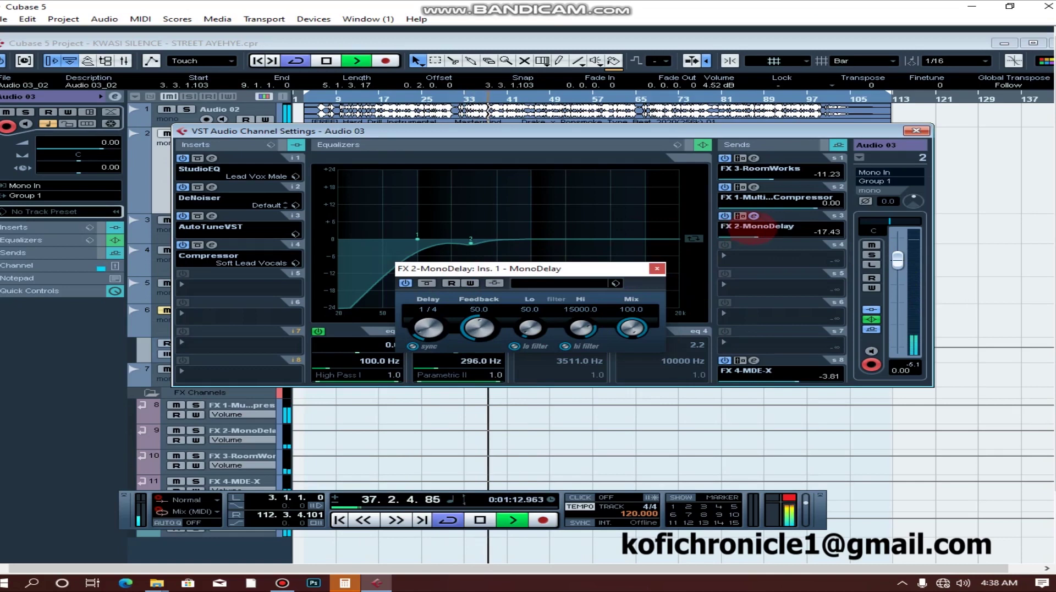
drag(754, 228, 778, 228)
click(872, 255)
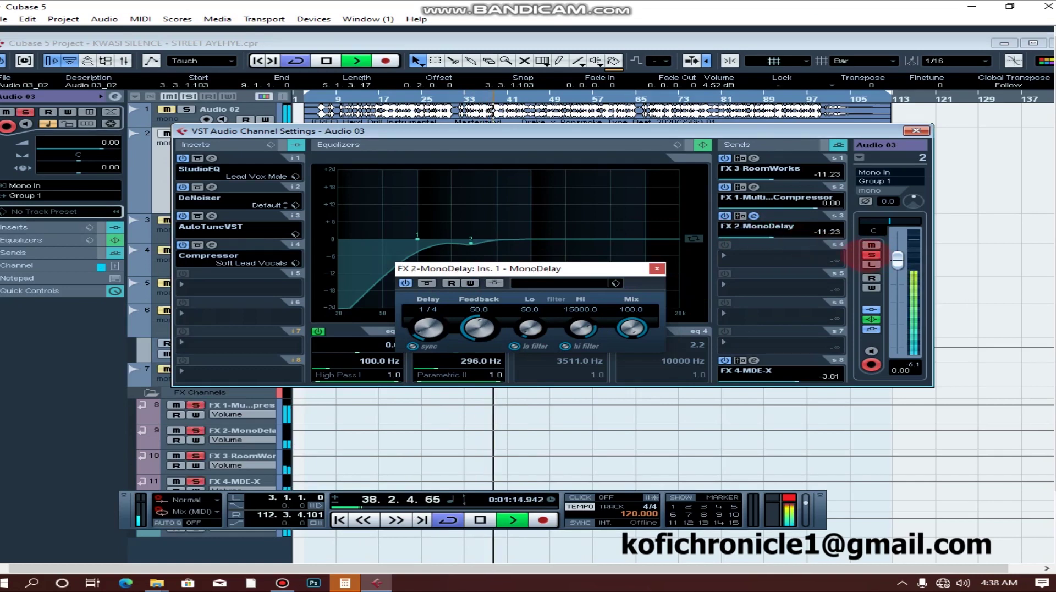
click(426, 309)
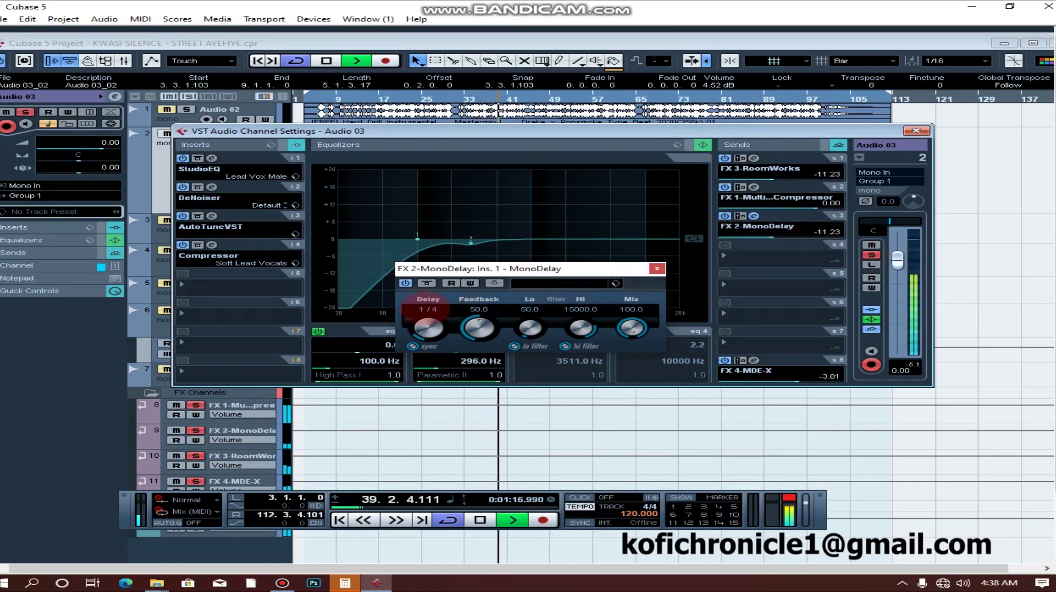
click(458, 356)
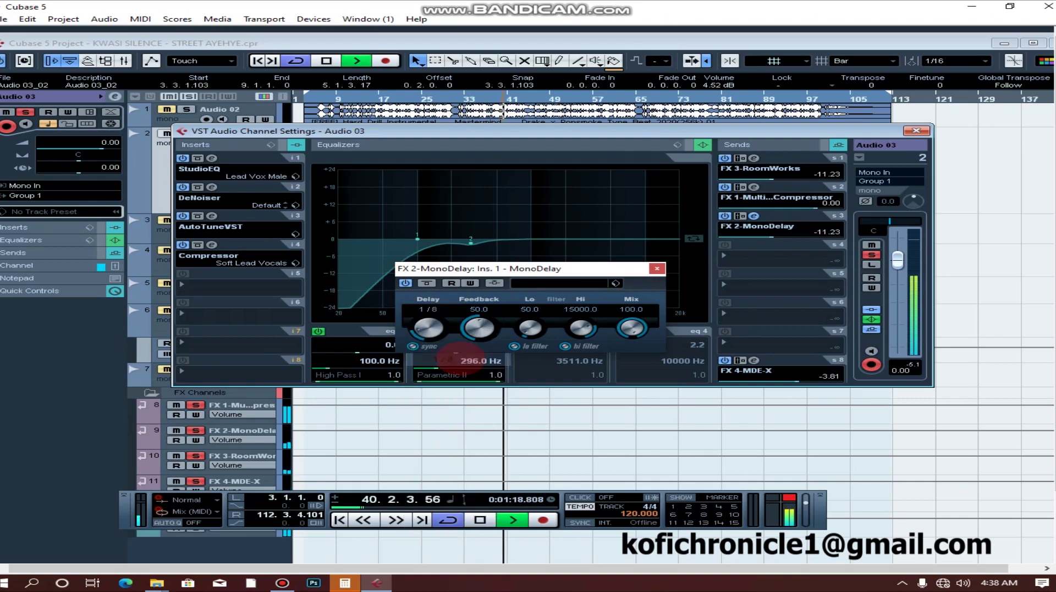
Audition whole-note and quarter-note triplet delays and raise the MonoDelay send to -3.39
click(428, 310)
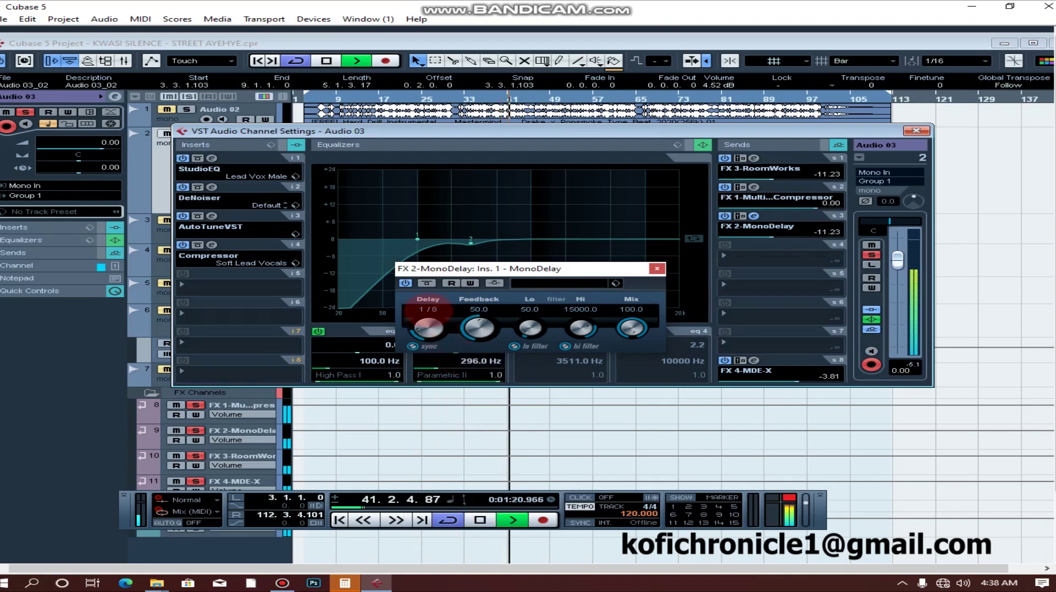
click(440, 366)
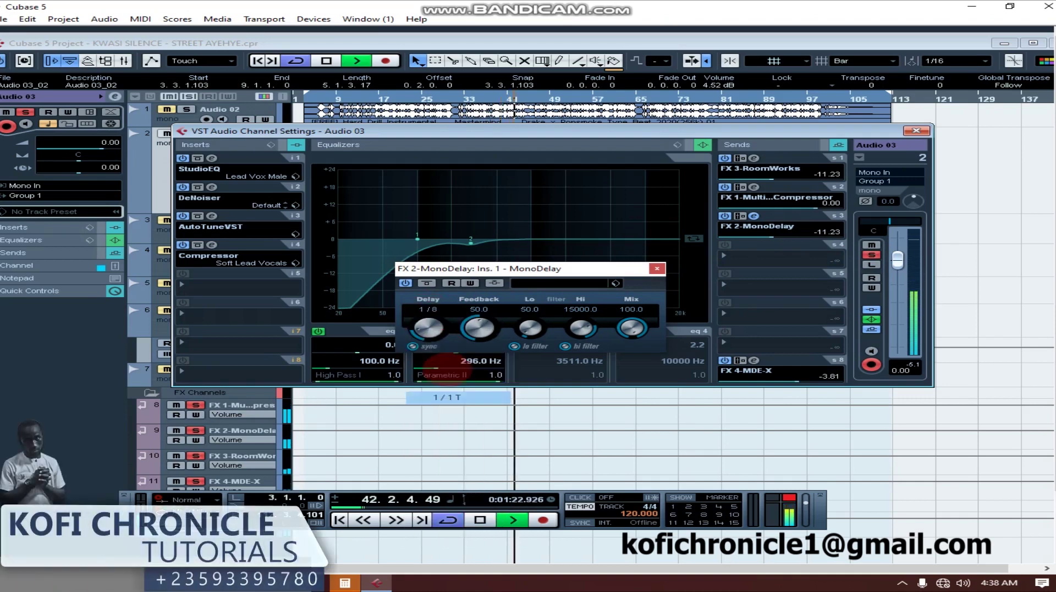
click(427, 311)
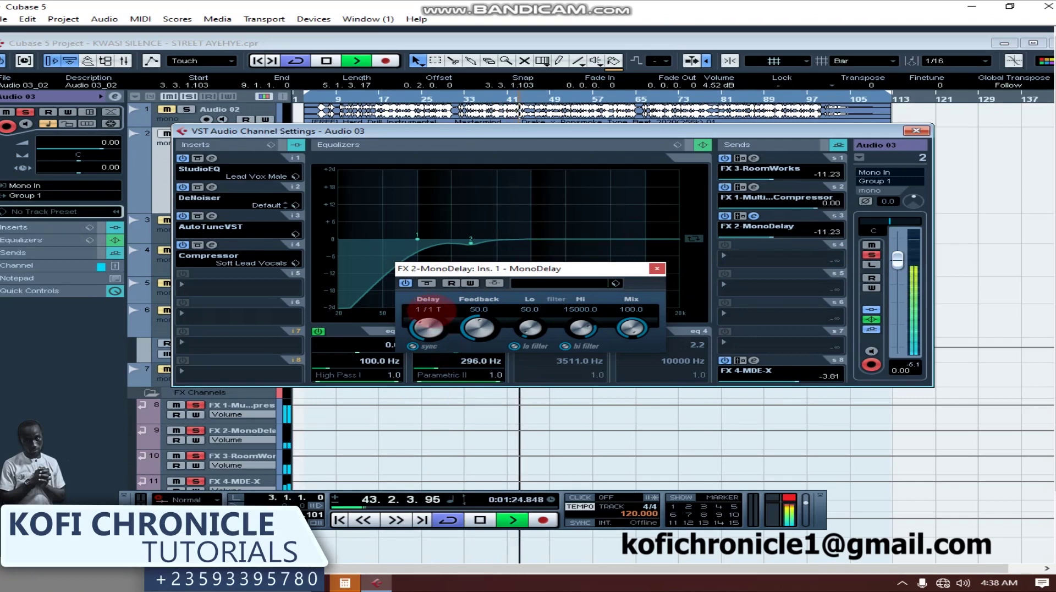
drag(427, 310, 473, 397)
click(461, 423)
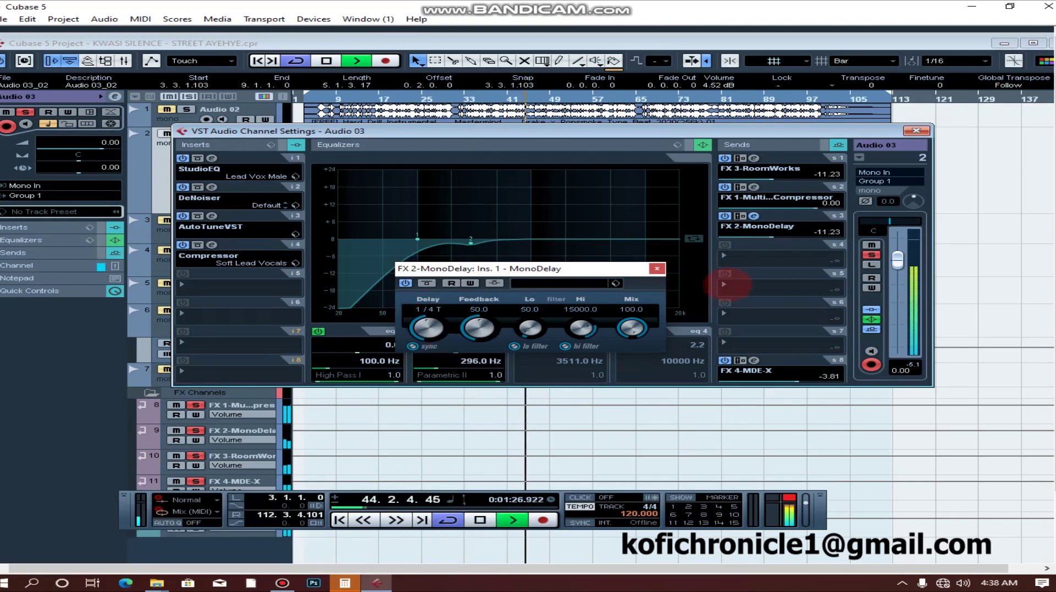
drag(781, 237, 809, 234)
Audition dotted half and dotted thirty-second note delay values
click(428, 329)
click(458, 486)
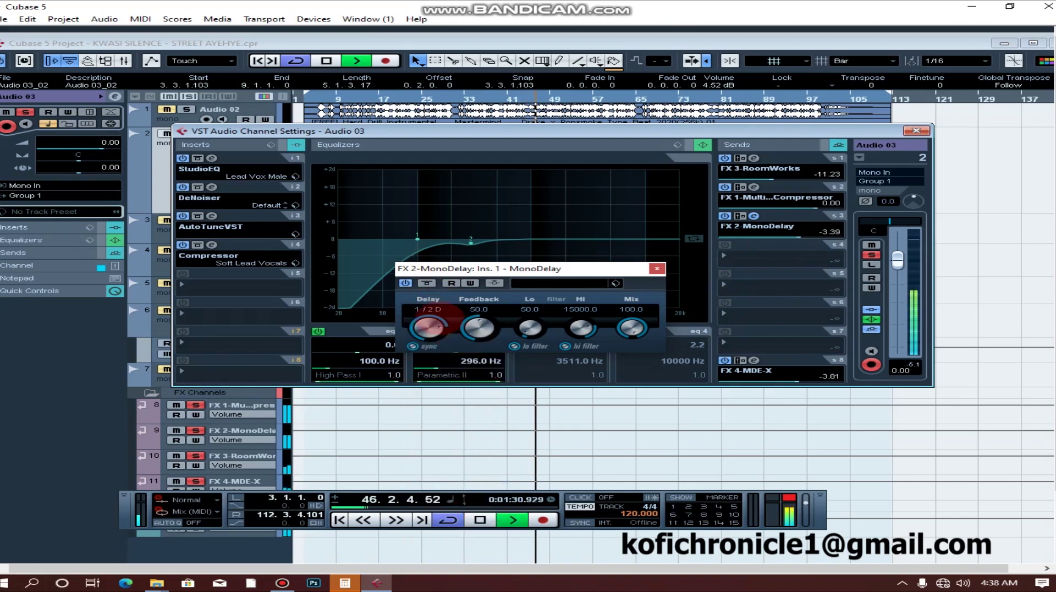
click(428, 309)
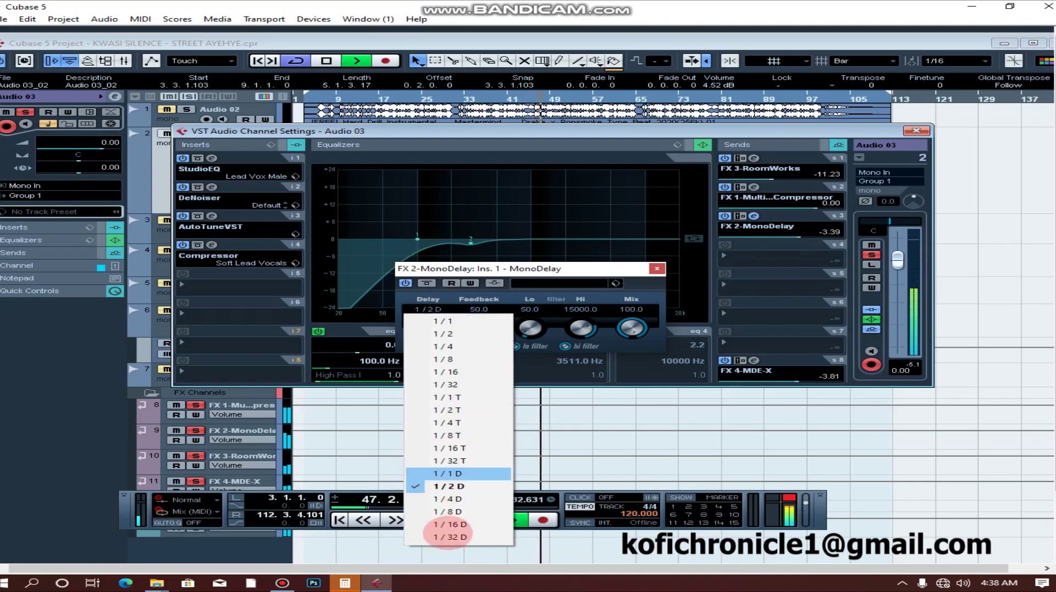
click(458, 442)
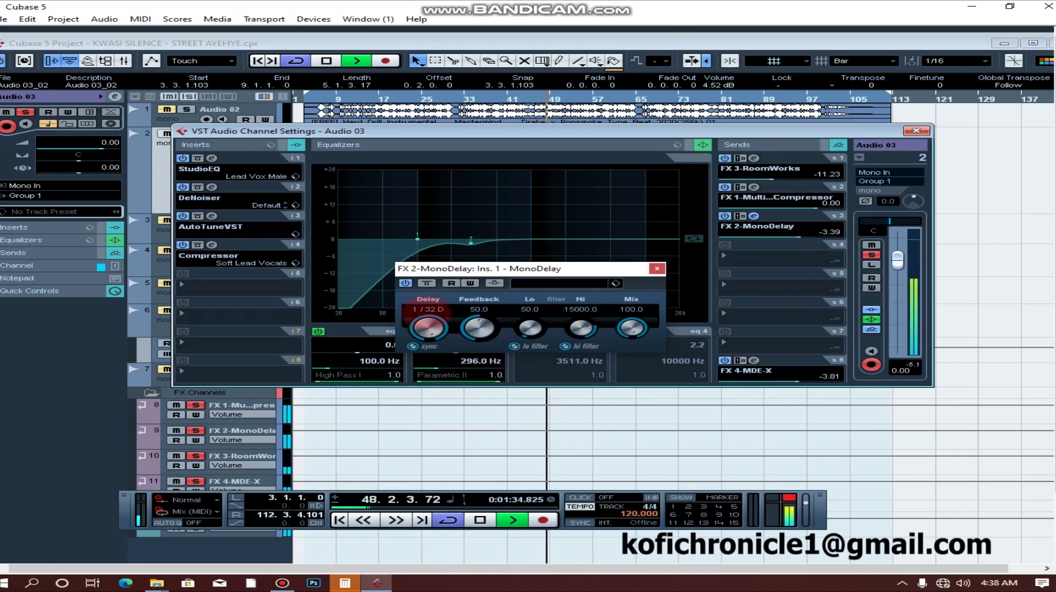
click(428, 309)
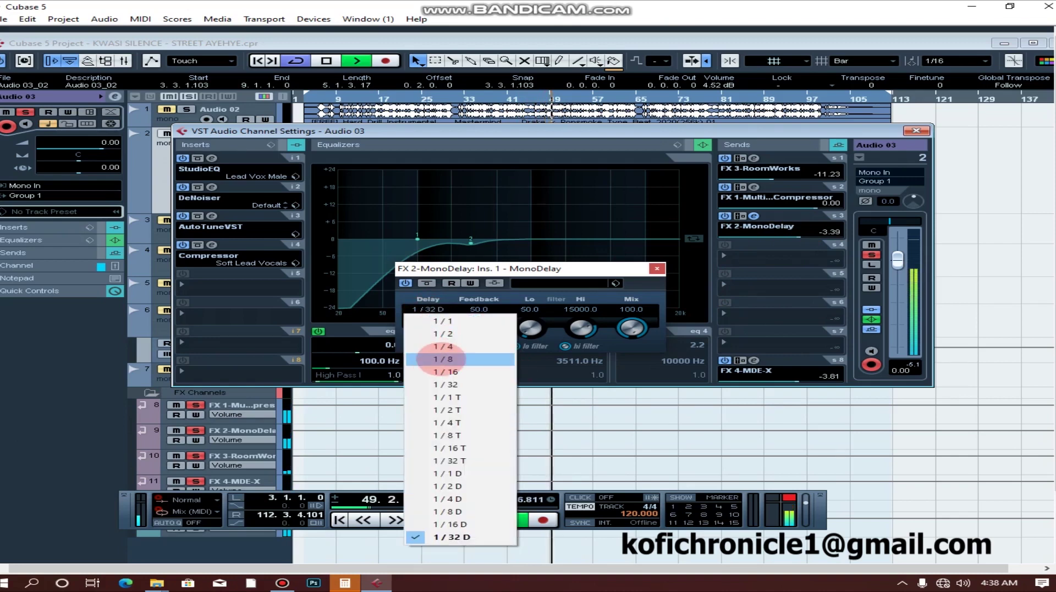
click(395, 352)
Return to an eighth note, turn off Sync so Delay reads 500.0 ms, and stop playback
drag(423, 352, 419, 342)
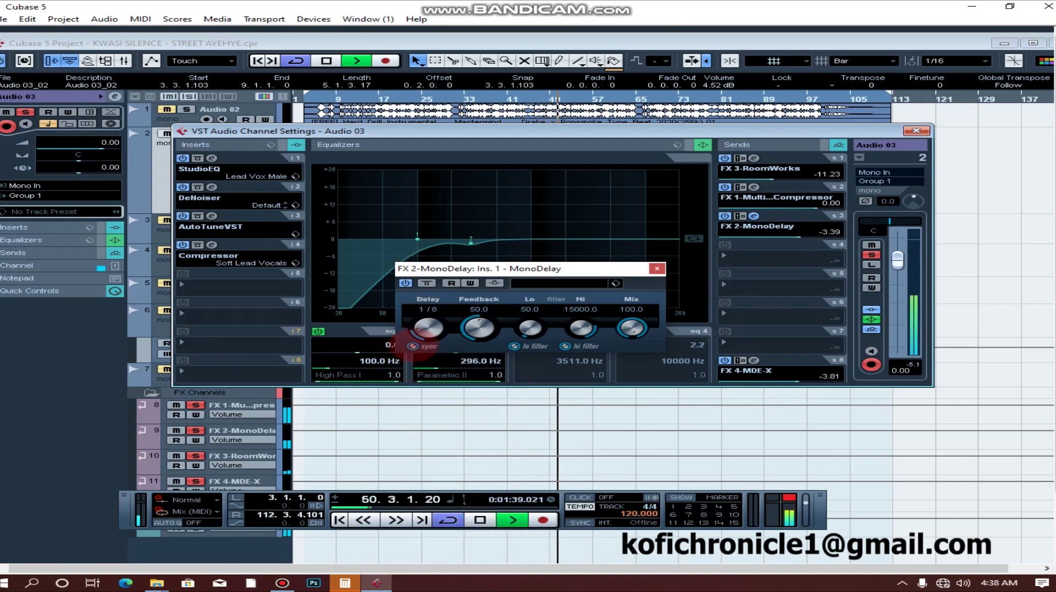
click(412, 345)
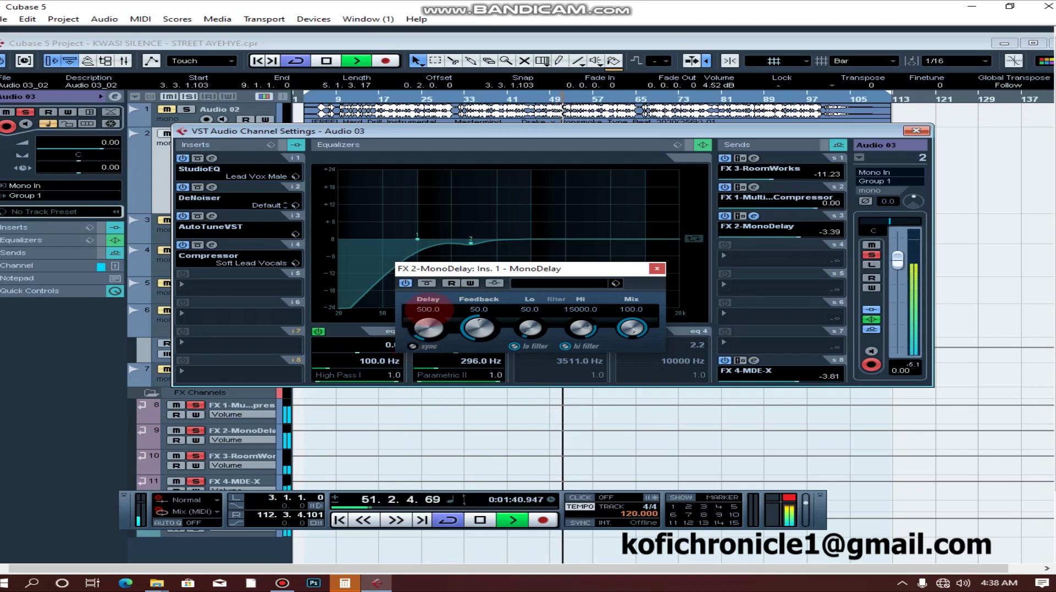
key(space)
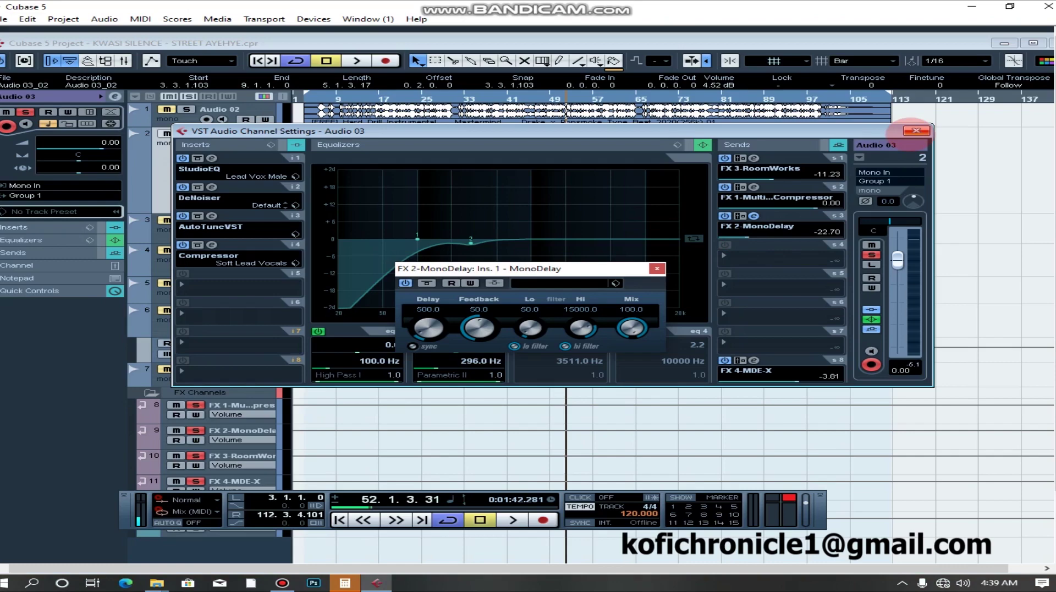
Close the Audio 03 VST Audio Channel Settings and MonoDelay editor windows
click(915, 130)
click(656, 268)
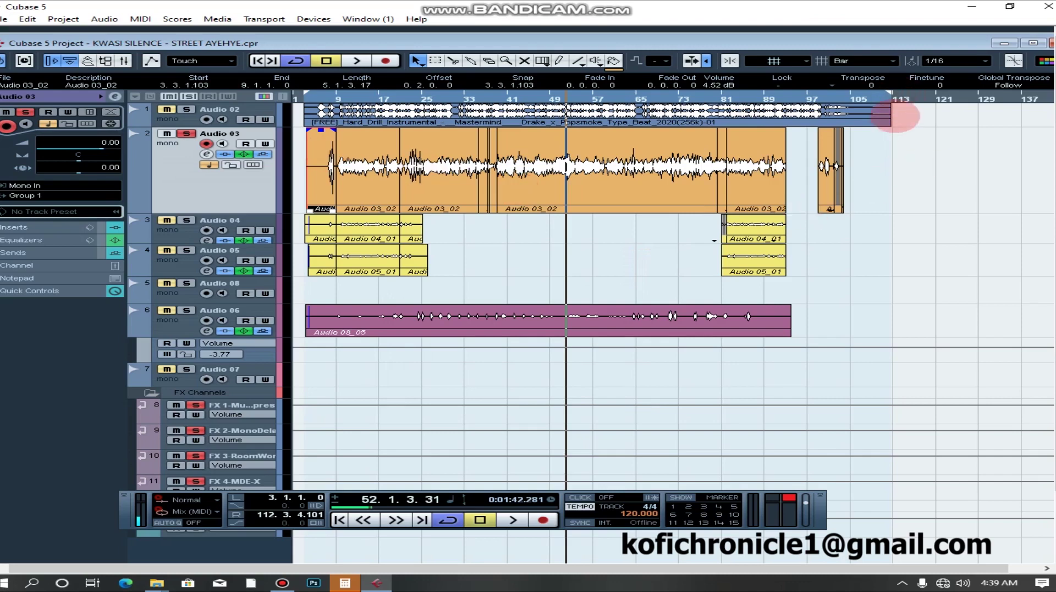
Maximize the project window so the Group Tracks folder shows in the track list
click(1033, 42)
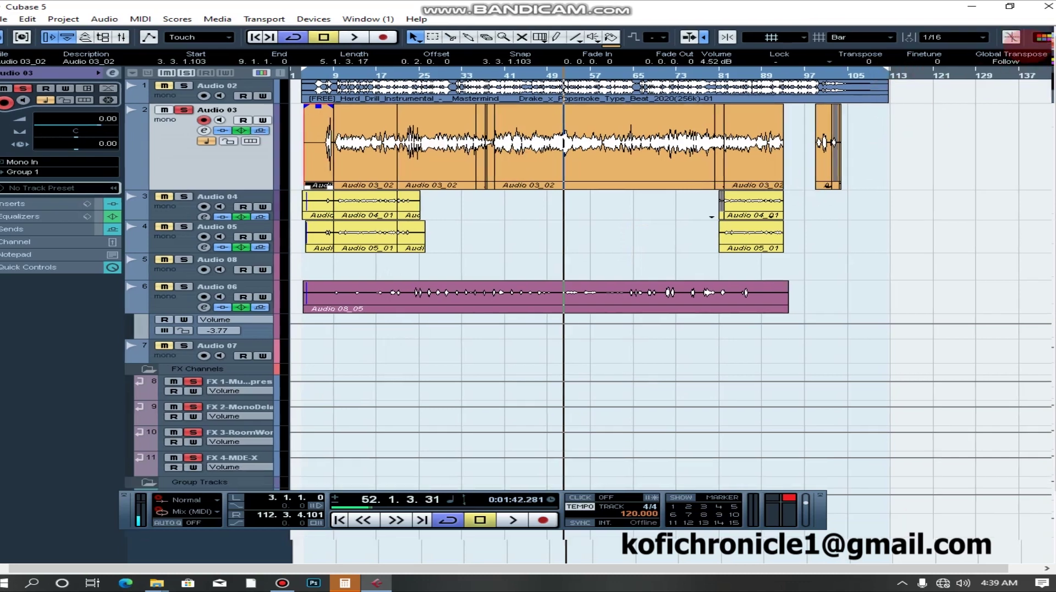